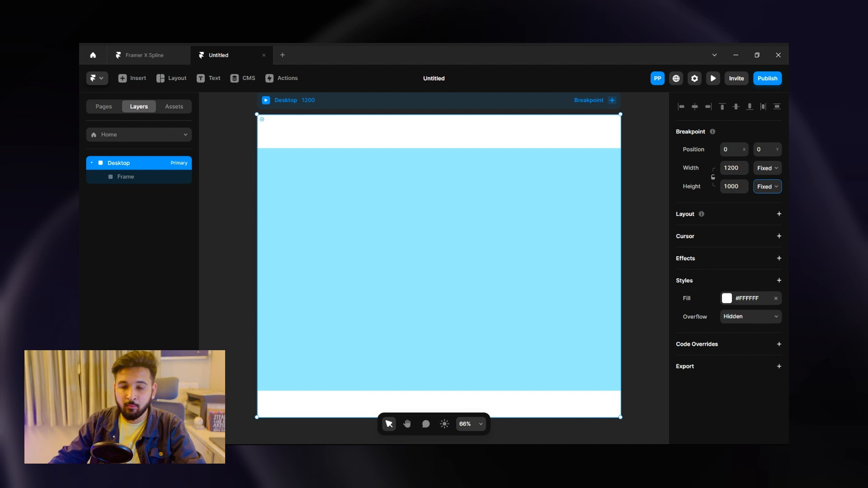
Rename the frame inside Desktop as "Hero Frame"
double_click(138, 178)
text(H)
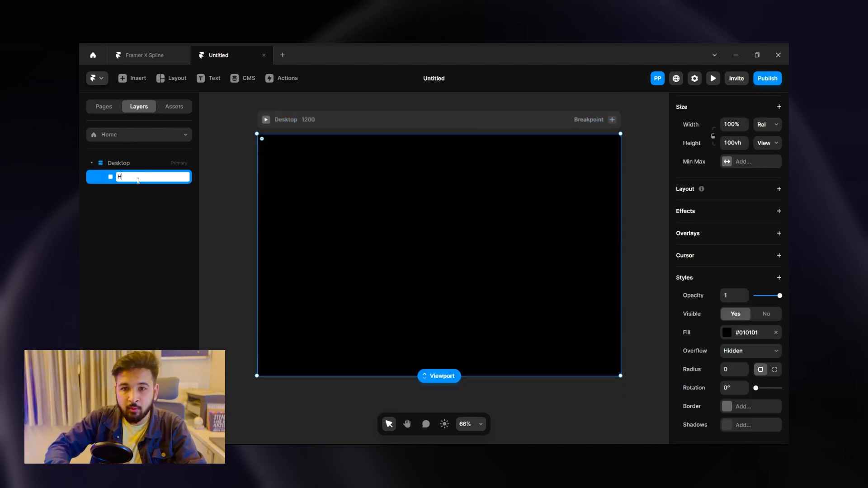
text(ero Frame)
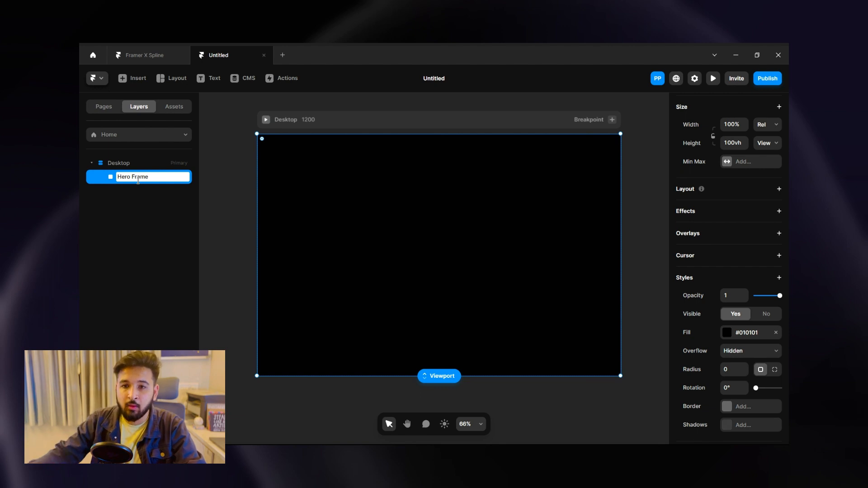
click(429, 120)
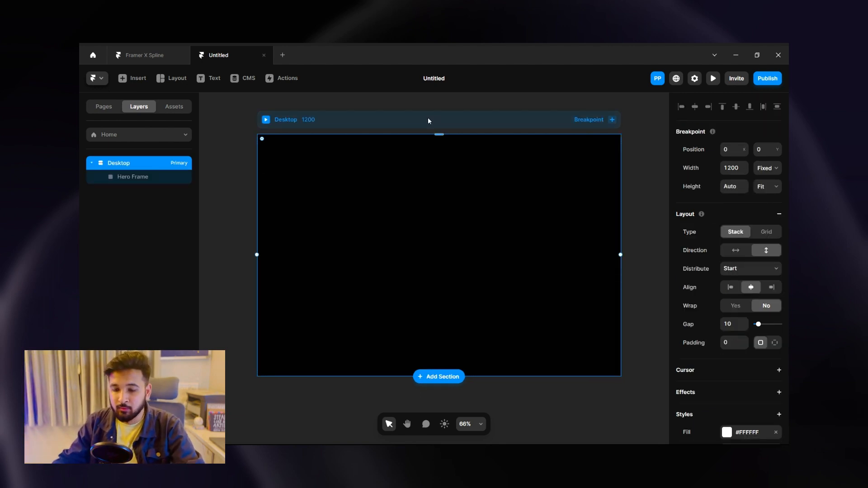
Add a text layer to the hero frame reading "Creating 3D Design using Framer X Spline"
key(t)
click(444, 240)
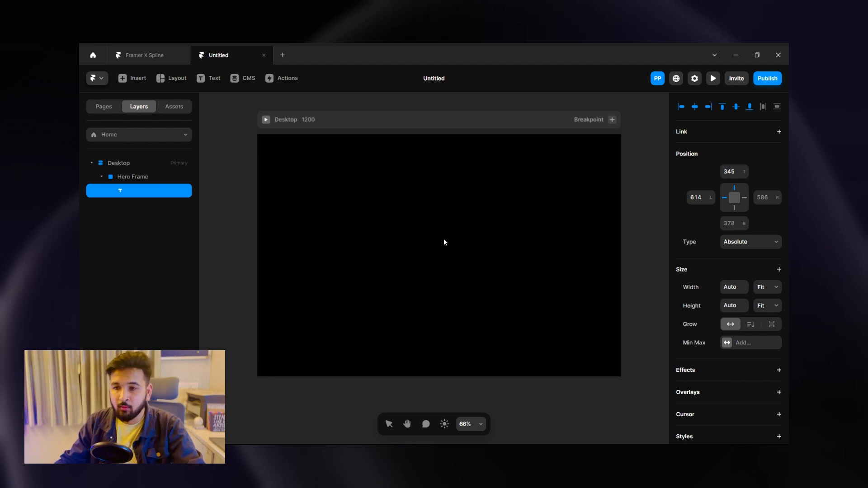
click(476, 233)
text(cRE)
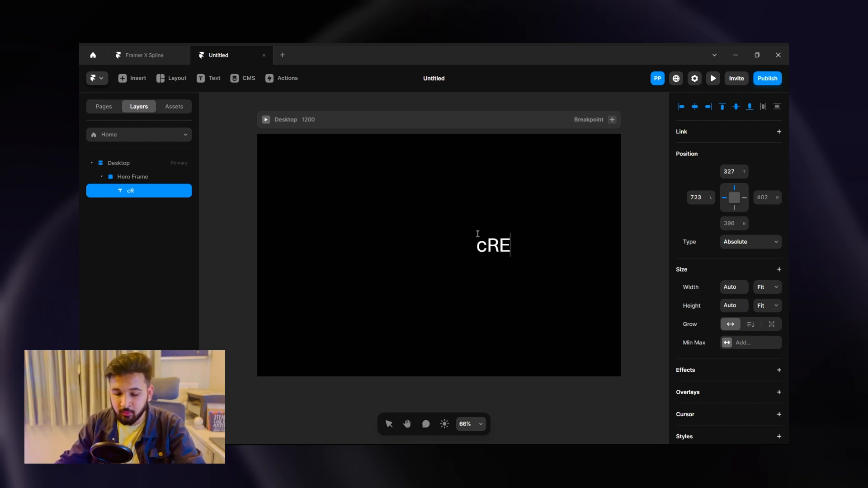
text(ATINM)
key(BackSpace)
key(BackSpace)
key(BackSpace)
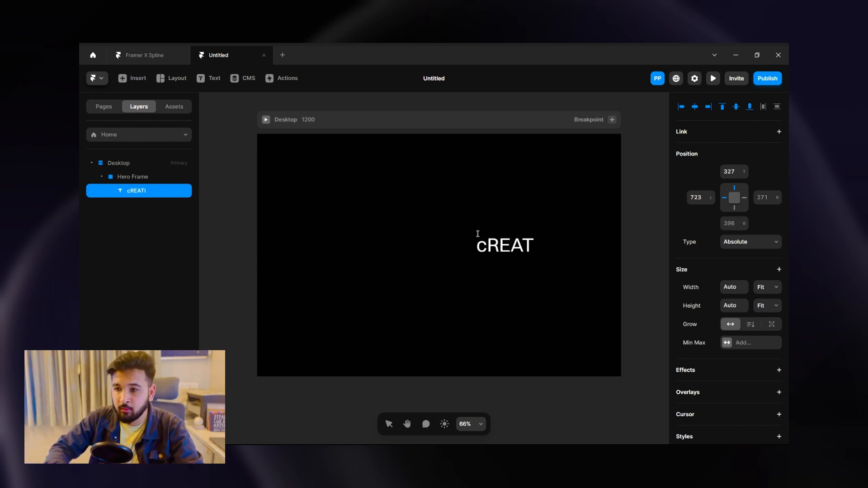
key(BackSpace)
key(BackSpace)
key(BackSpace)
key(BackSpace)
key(BackSpace)
text(Creating )
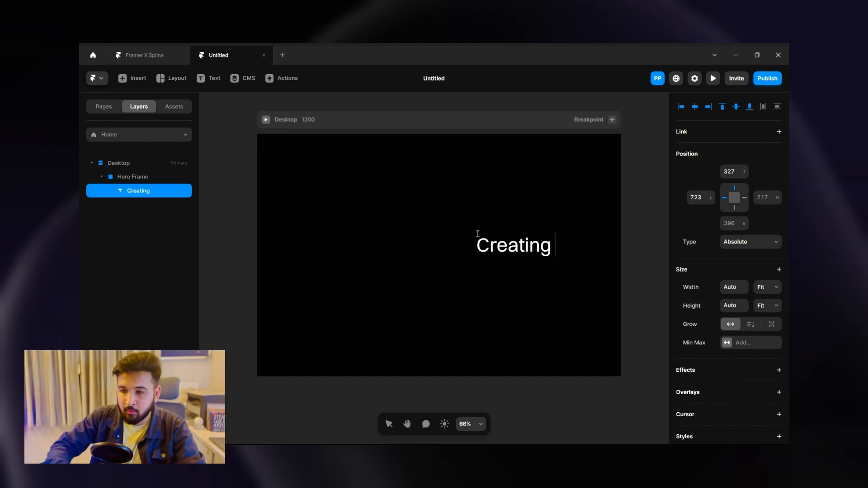
text(3D de)
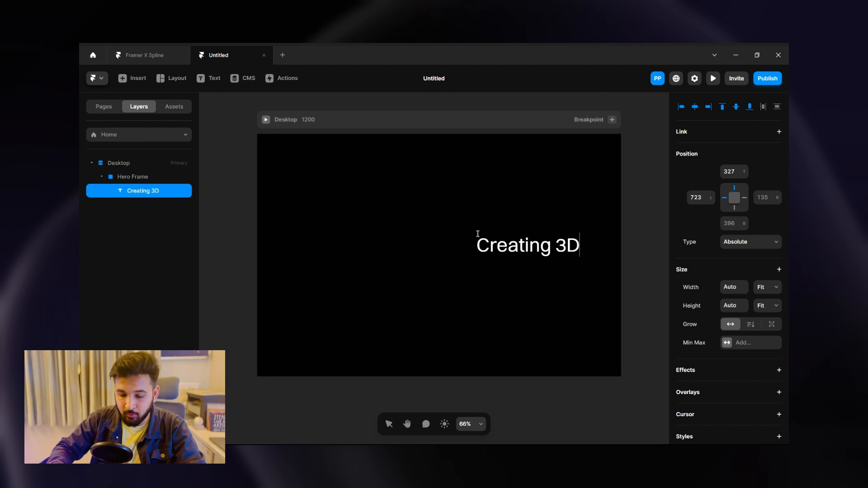
key(BackSpace)
key(BackSpace)
text(dESIGN)
key(BackSpace)
key(BackSpace)
key(BackSpace)
key(BackSpace)
key(BackSpace)
key(BackSpace)
text(Design u)
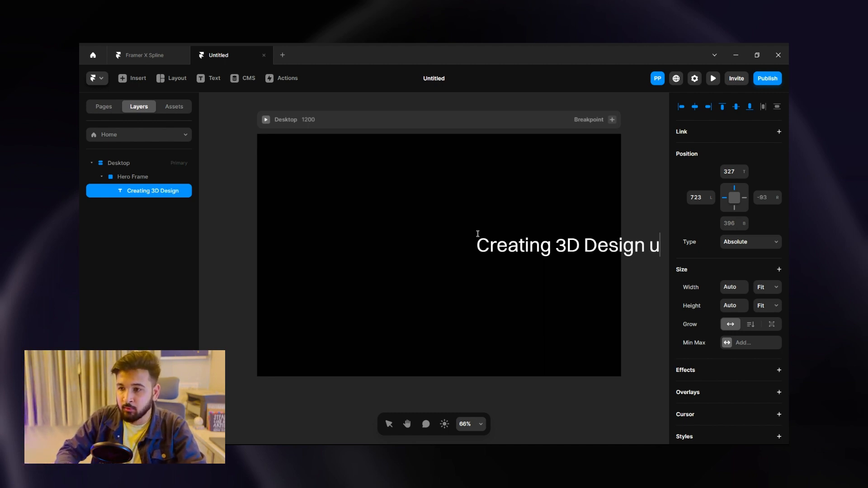
text(s)
text(ramer &)
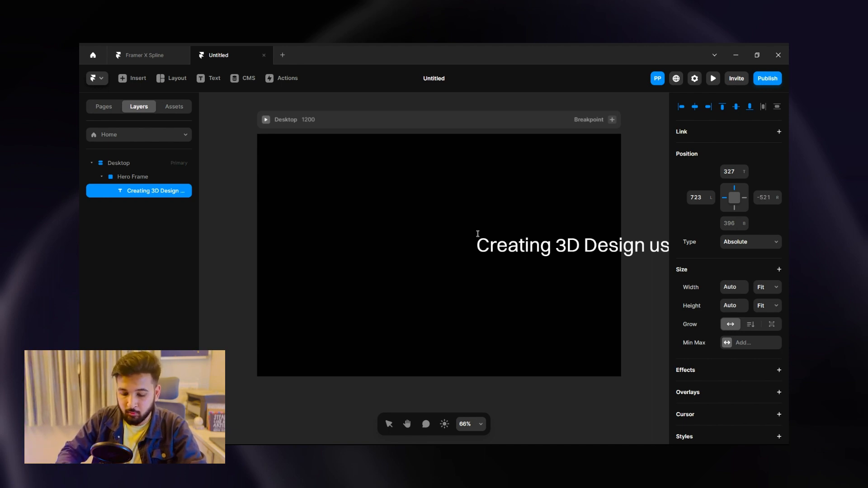
text(X Spline)
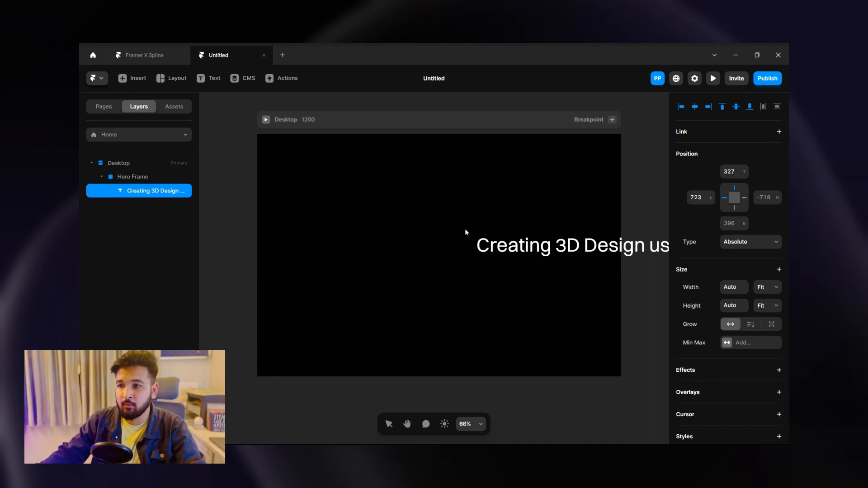
key(Escape)
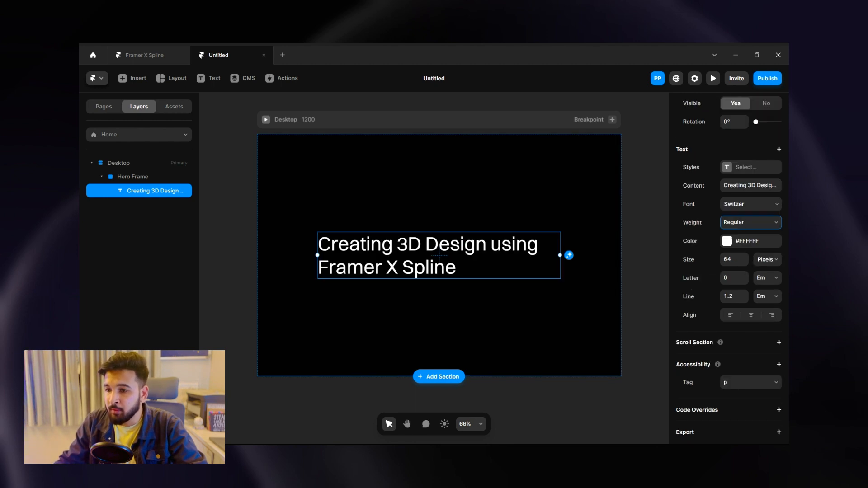
Set the heading text's weight to Bold and wrap the heading in a frame
click(744, 224)
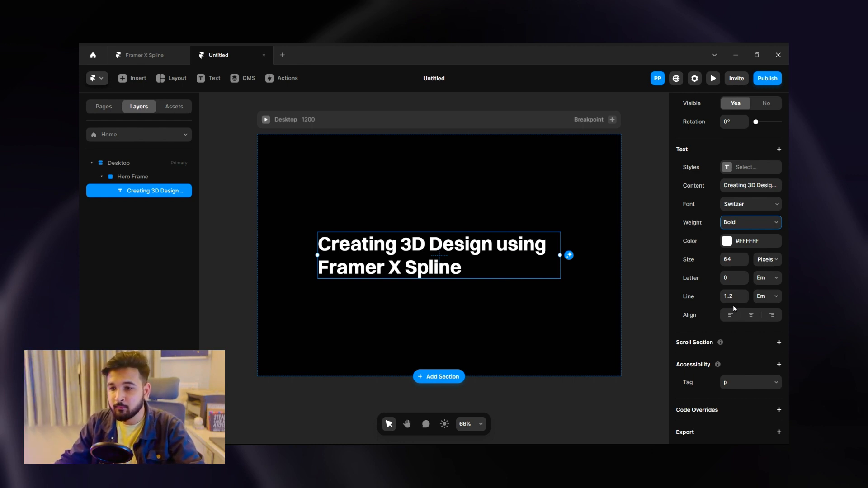
key(ctrl+Return)
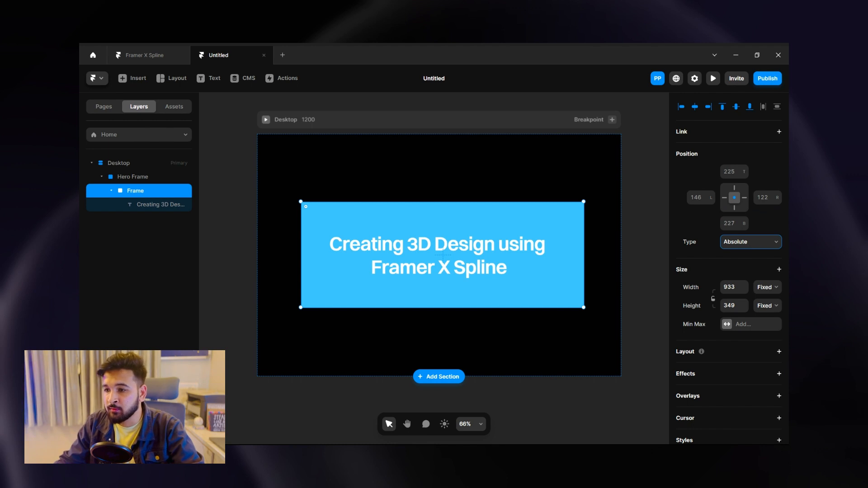
Set the width of the heading's frame to relative and convert the frame into a stack
click(767, 288)
click(768, 306)
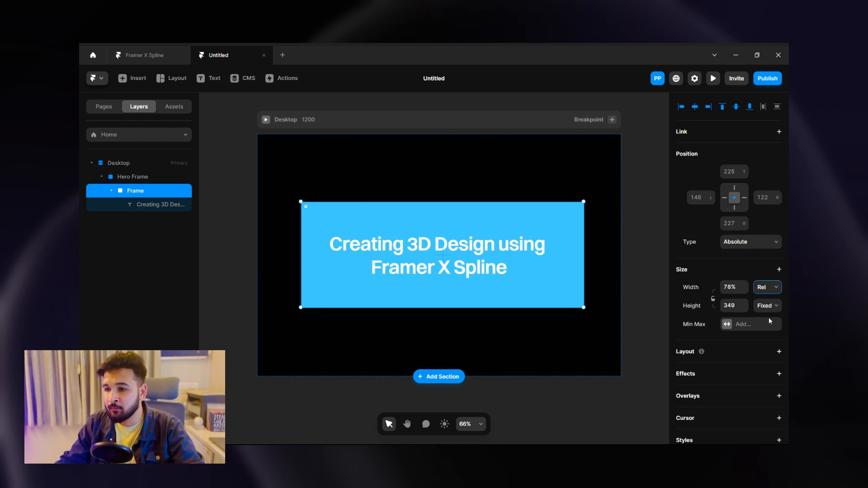
key(shift+a)
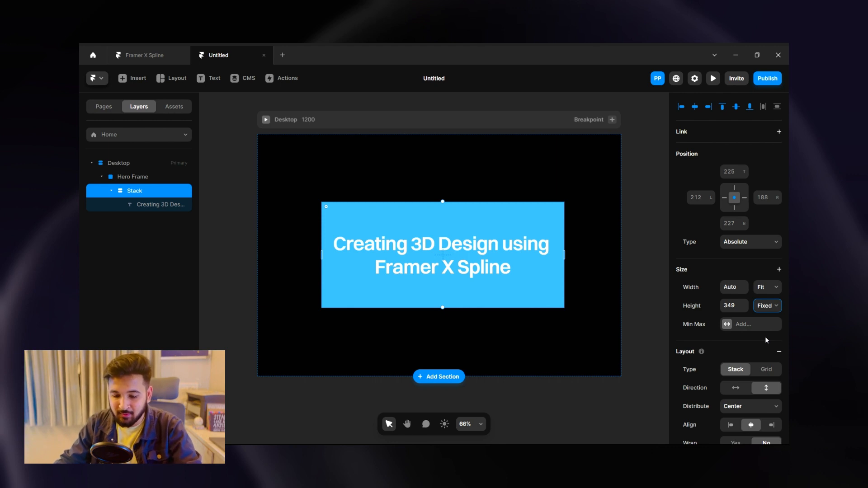
Add the text "Explore" inside the small blue frame below the heading
click(440, 224)
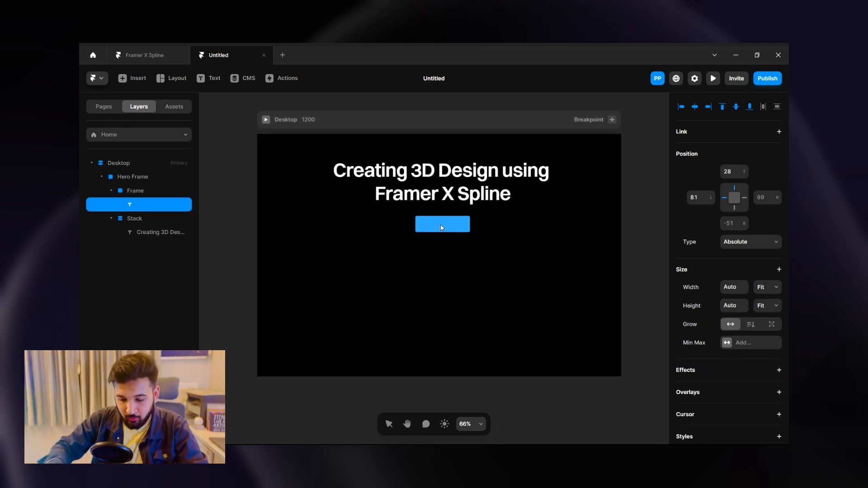
text(Explore)
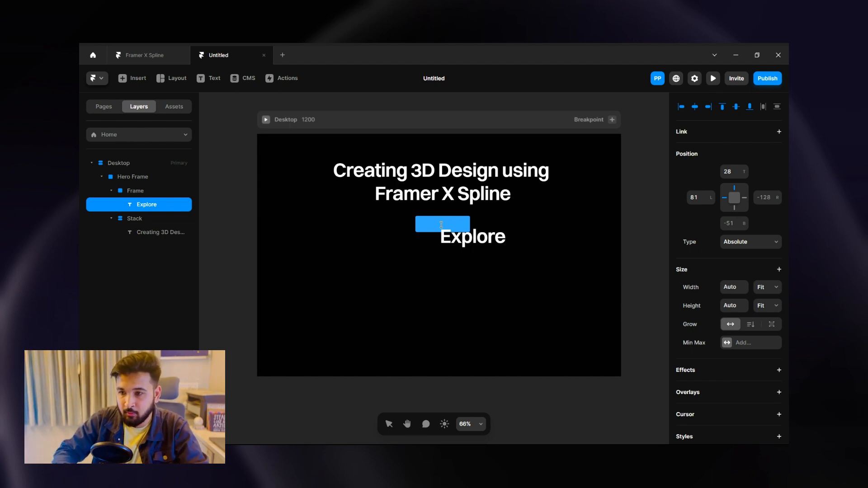
key(BackSpace)
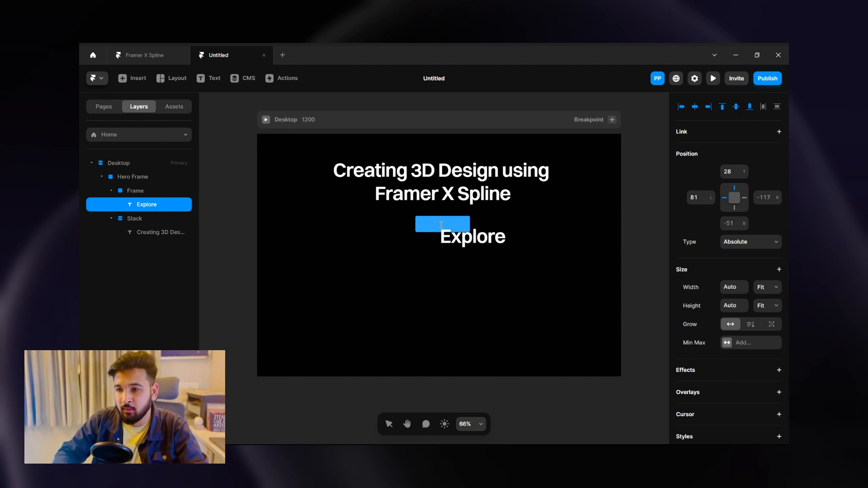
key(Escape)
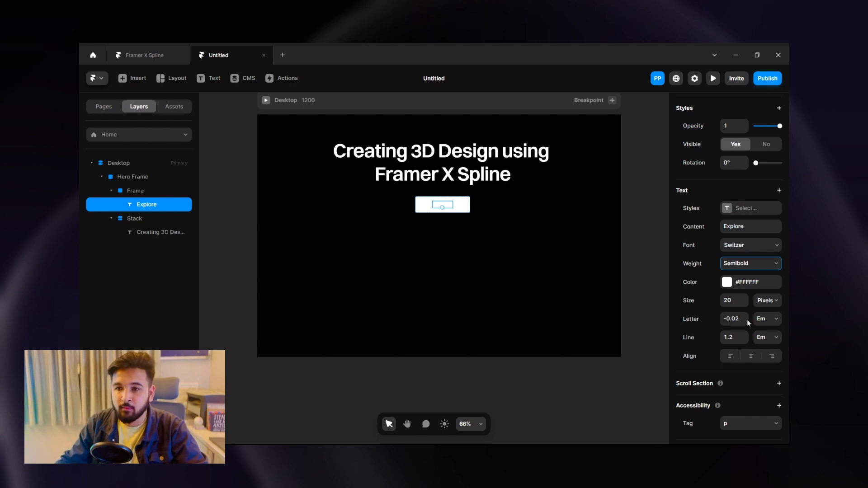
Rename the frame that holds the Explore text as "Button"
double_click(135, 190)
text(B)
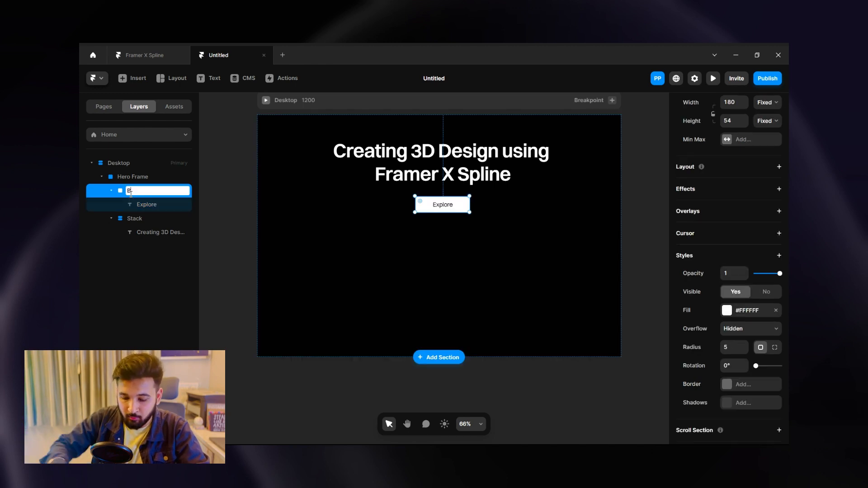
text(utton)
key(Return)
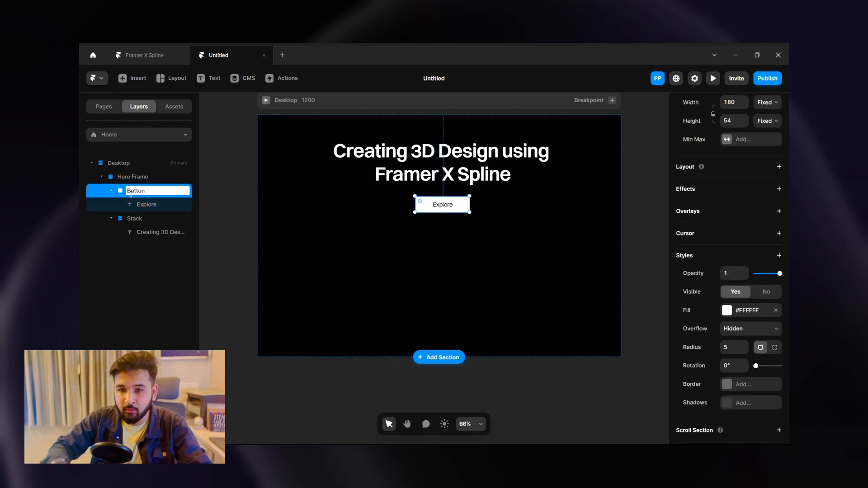
click(300, 240)
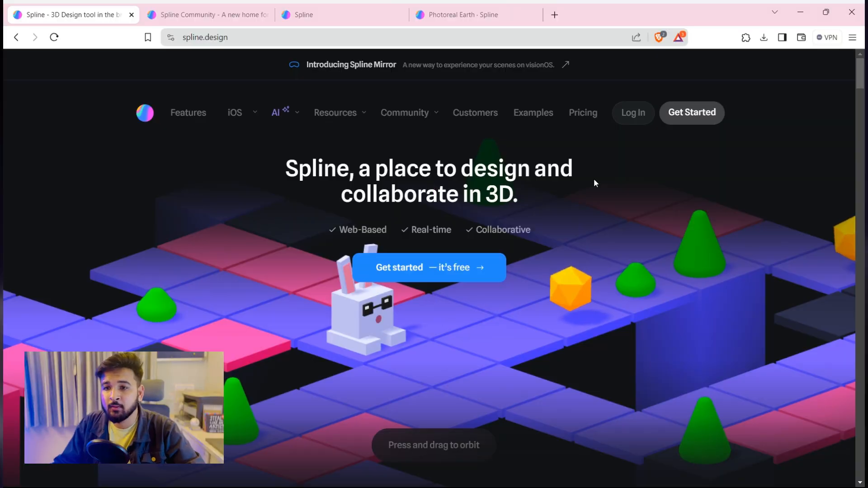
Look through the latest examples on the spline.design home page in the browser and open the Spline Community
scroll(633, 244, down, 5)
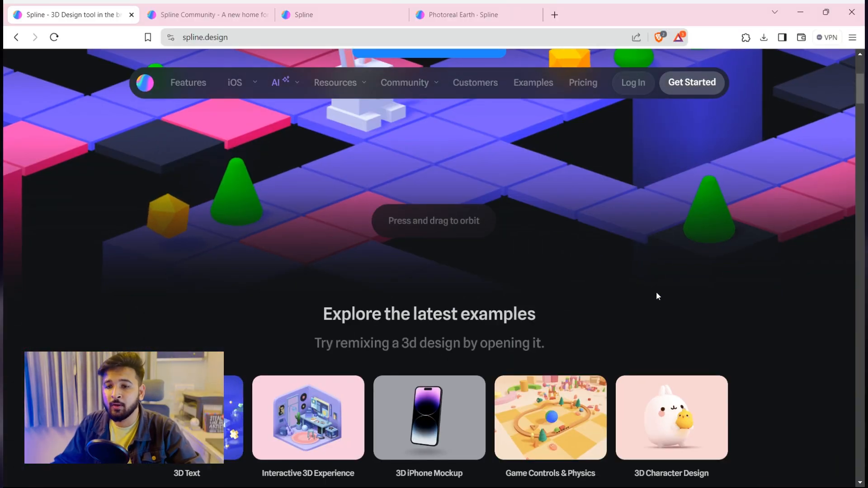
scroll(660, 300, down, 5)
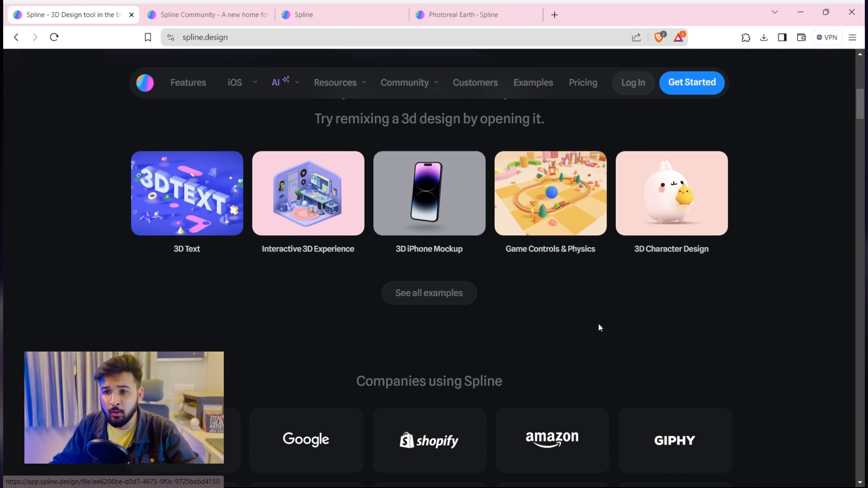
scroll(623, 333, up, 3)
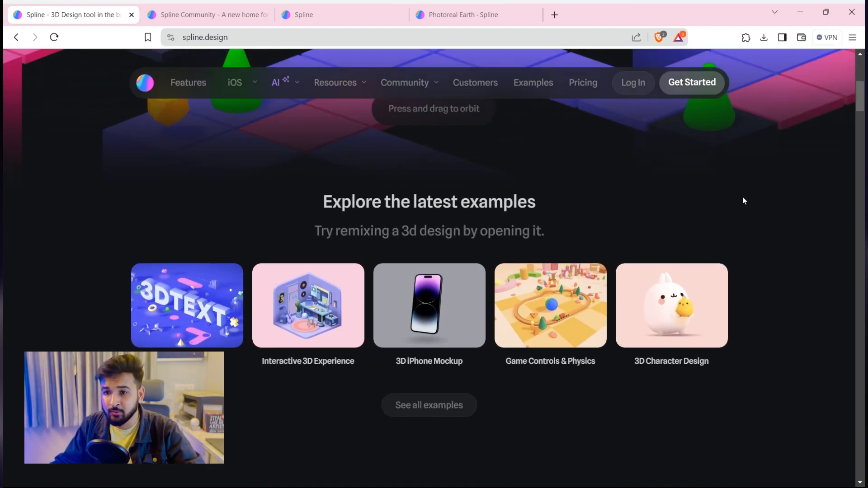
scroll(748, 202, up, 1)
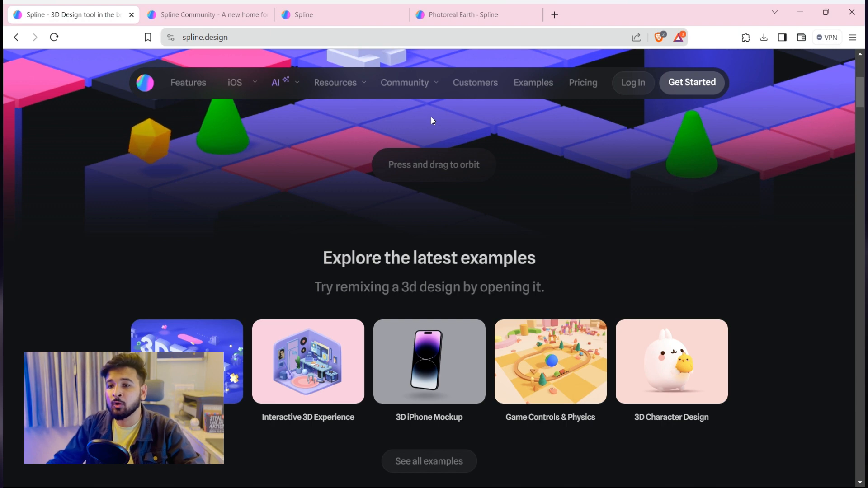
mouse_move(414, 86)
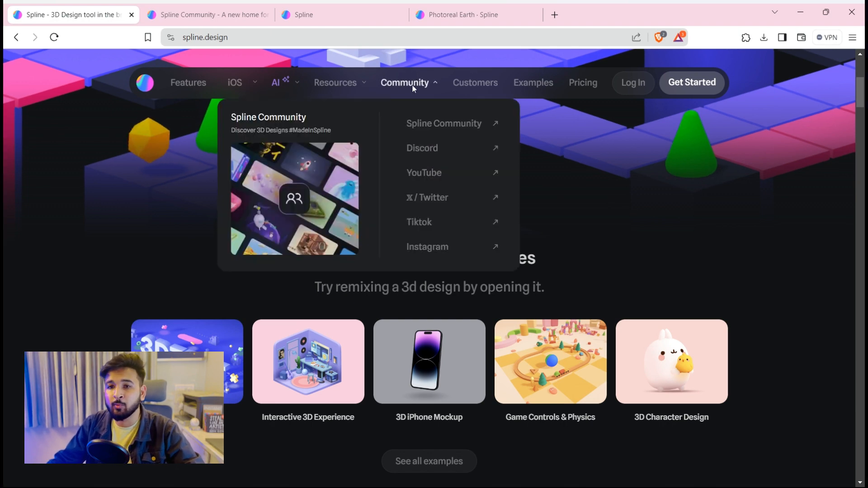
click(444, 131)
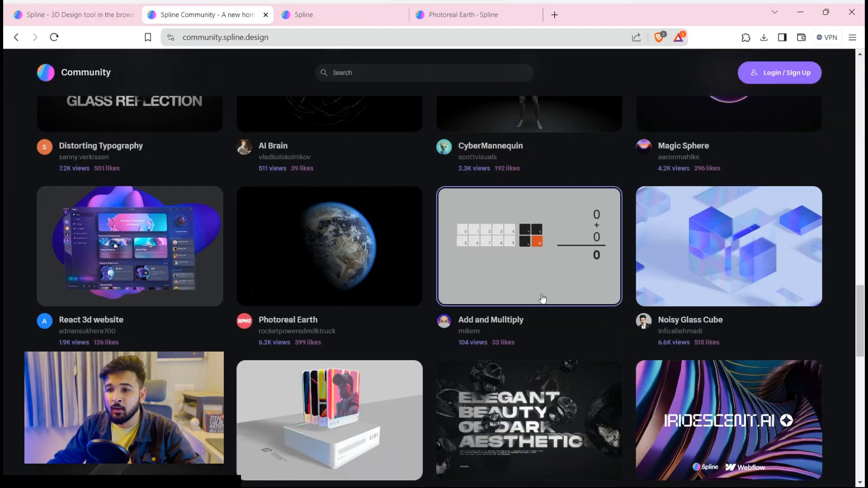
Browse the Spline Community designs and open the page of the Photoreal Earth scene
scroll(609, 289, up, 5)
scroll(609, 288, up, 10)
scroll(607, 285, down, 6)
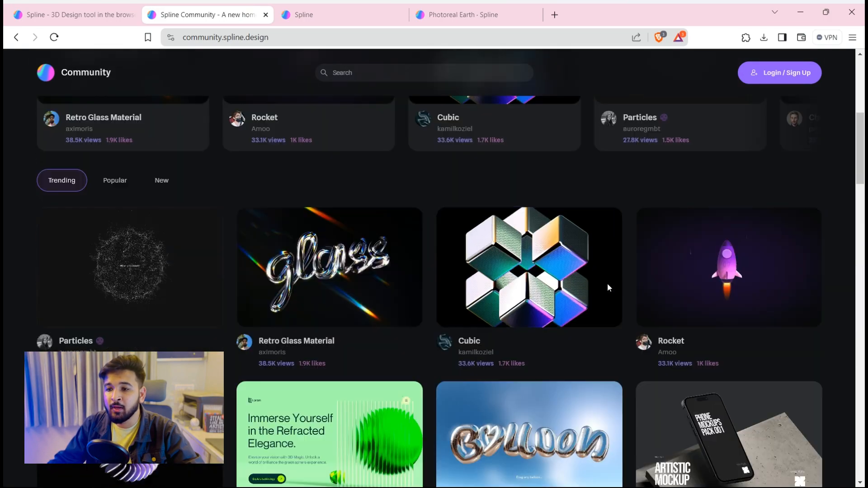
scroll(609, 286, down, 20)
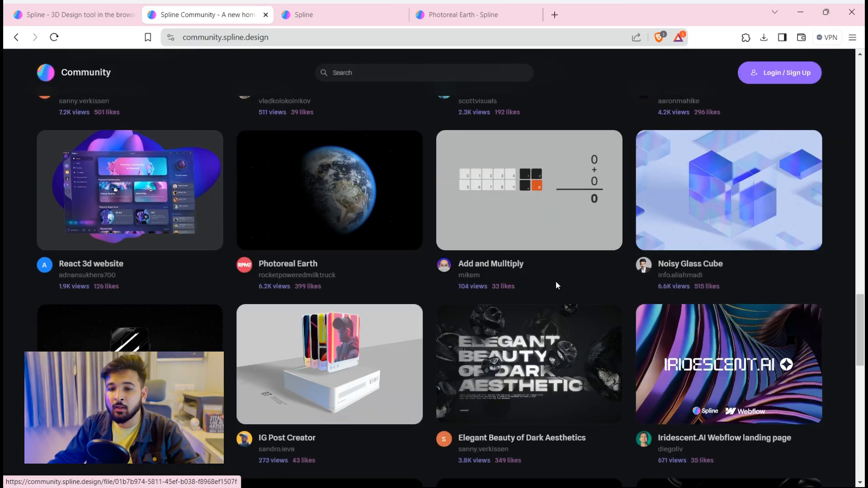
scroll(575, 329, down, 2)
scroll(538, 327, up, 13)
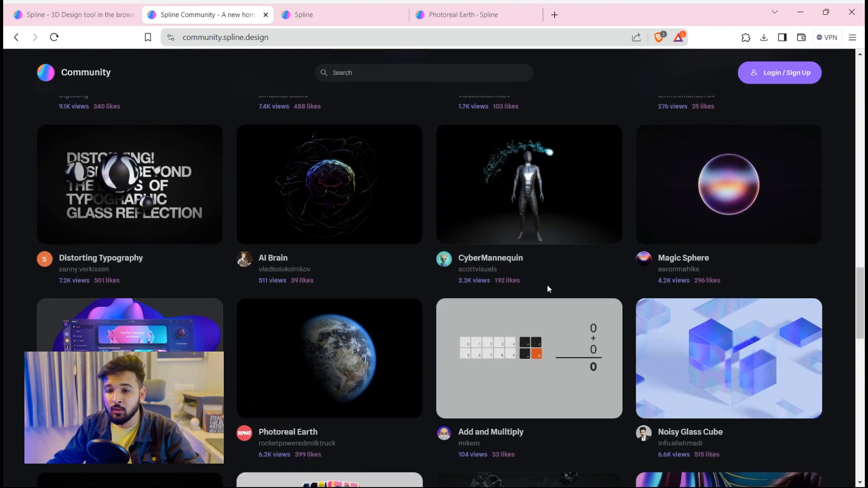
scroll(544, 312, up, 1)
scroll(539, 324, down, 2)
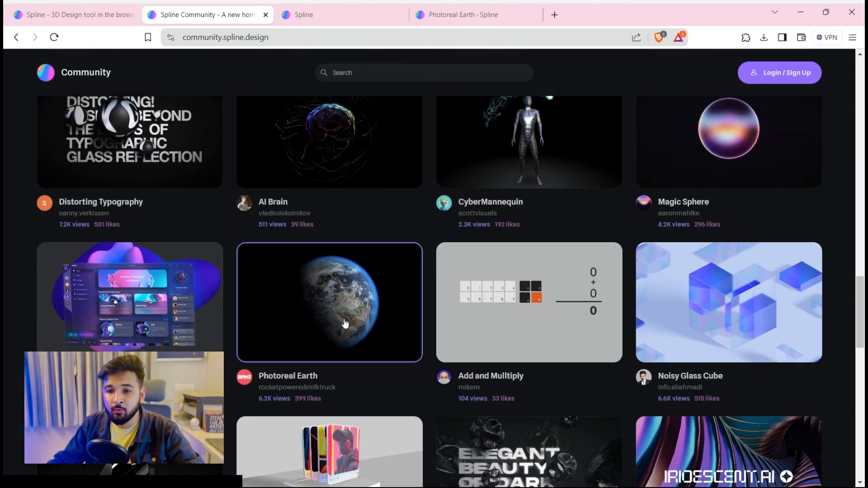
scroll(354, 317, down, 1)
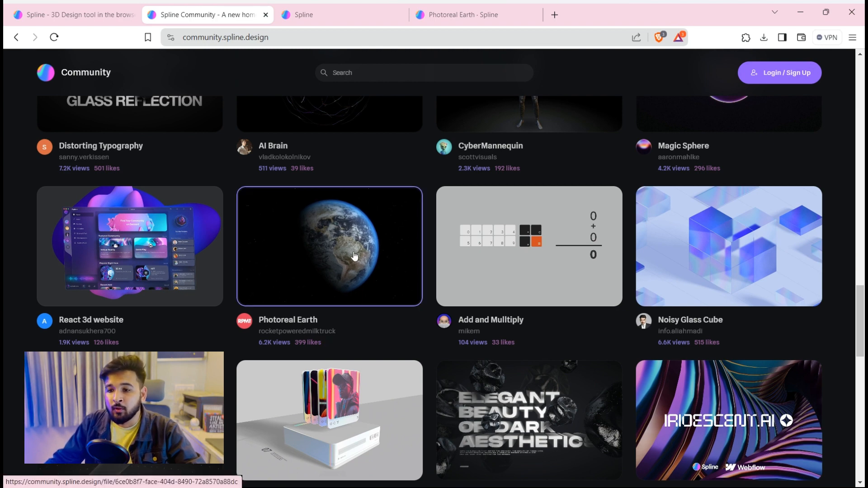
click(367, 7)
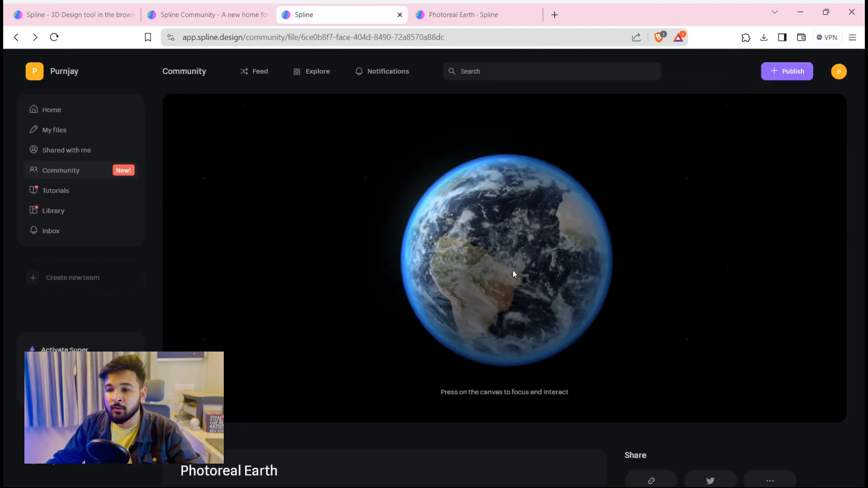
Look over the Photoreal Earth community page, examining the scene preview, its description, the Remix option and the licence
scroll(574, 349, down, 5)
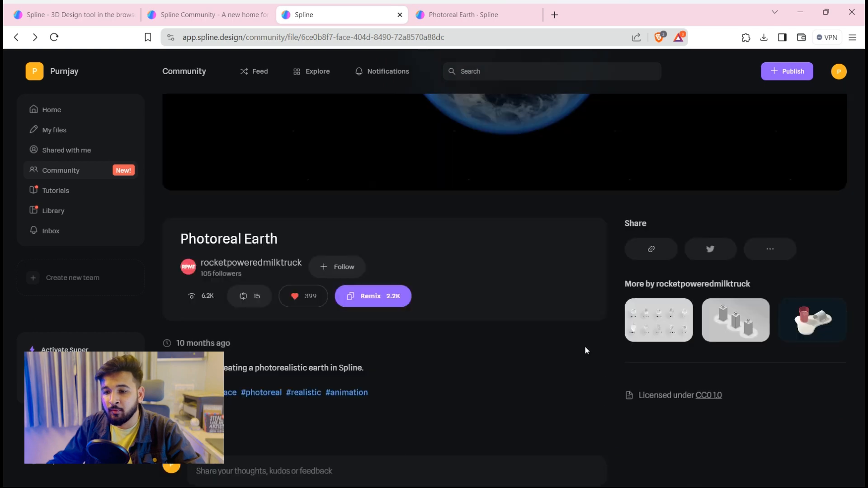
scroll(579, 345, up, 4)
scroll(479, 357, up, 1)
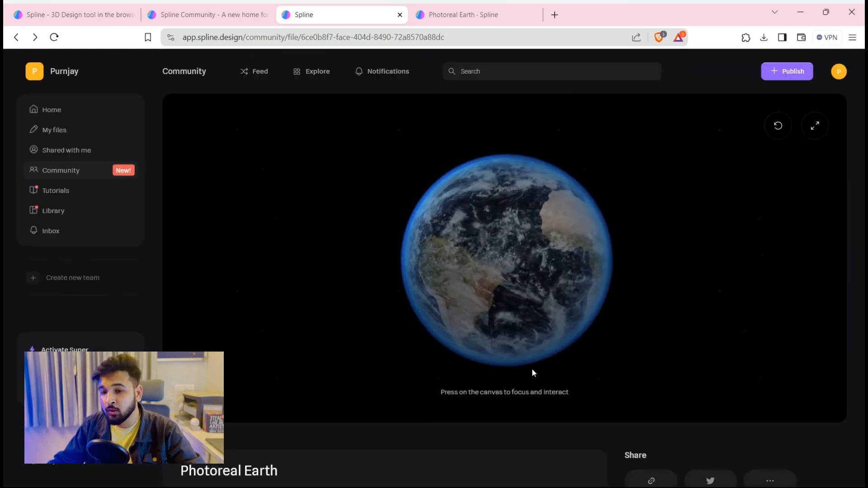
scroll(479, 287, down, 5)
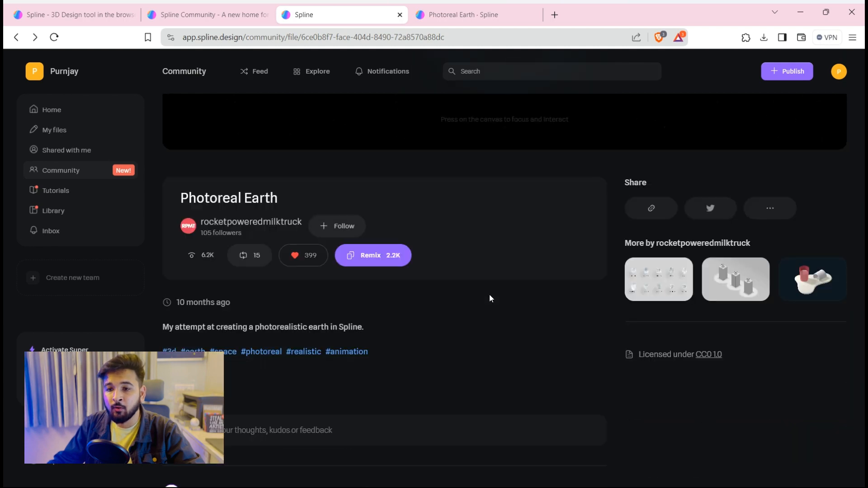
scroll(464, 314, up, 1)
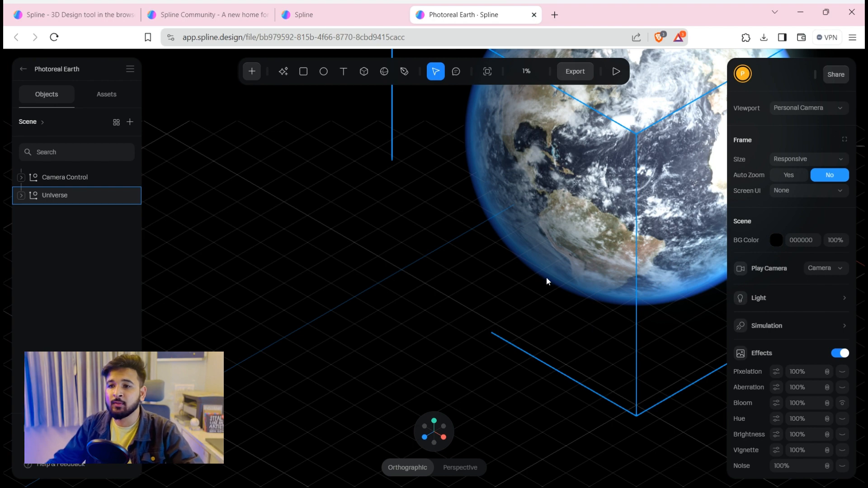
Inspect the earth model and its surroundings in the remixed Photoreal Earth file
click(546, 290)
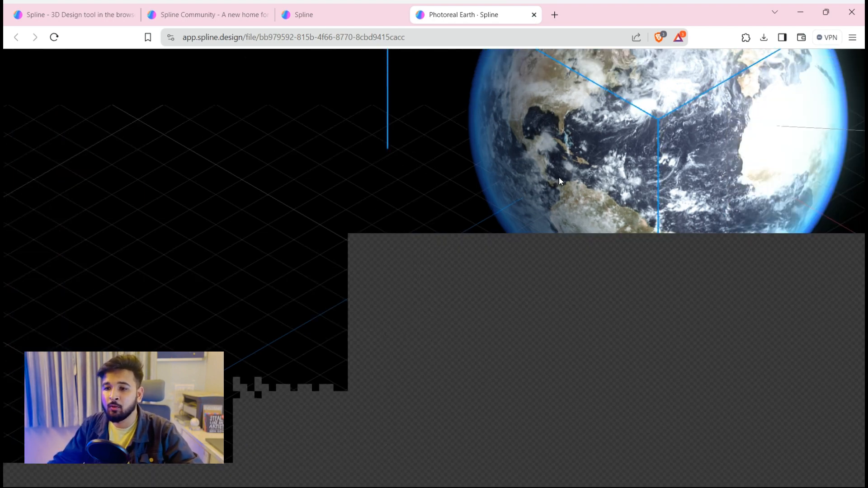
scroll(640, 221, down, 3)
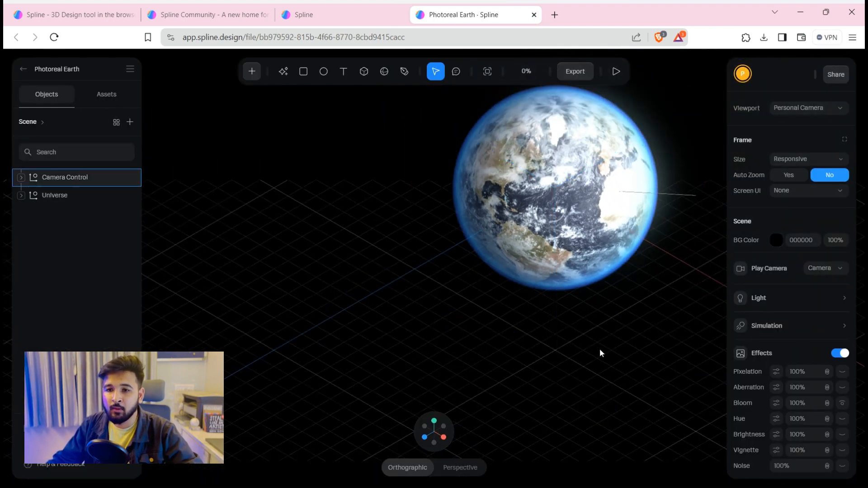
drag(403, 318, 400, 323)
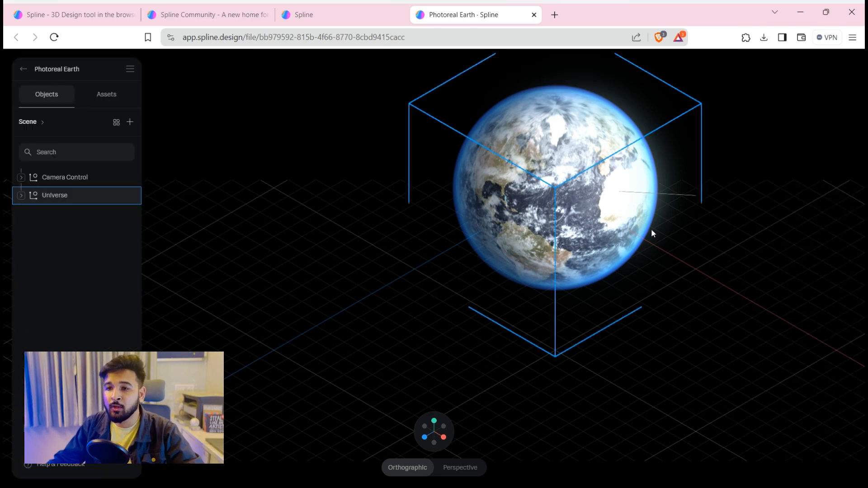
scroll(679, 282, up, 2)
scroll(679, 282, down, 2)
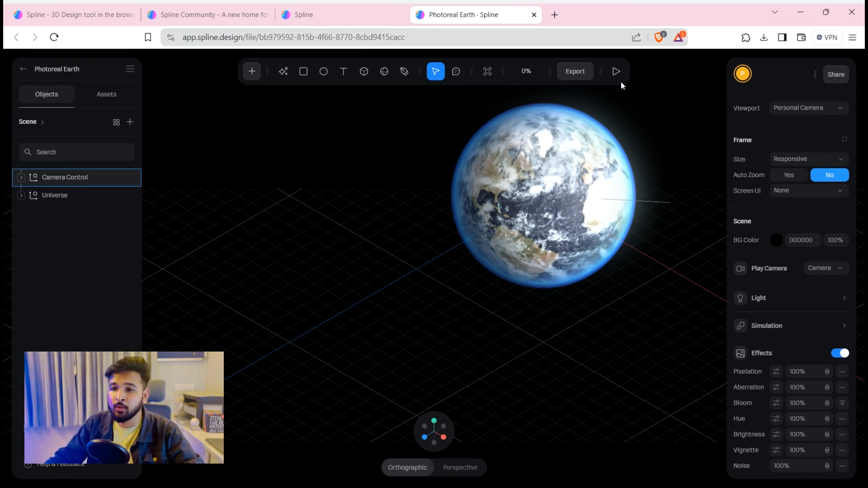
Open the scene's export options for the integrated Viewer embed and copy the viewer link
click(577, 74)
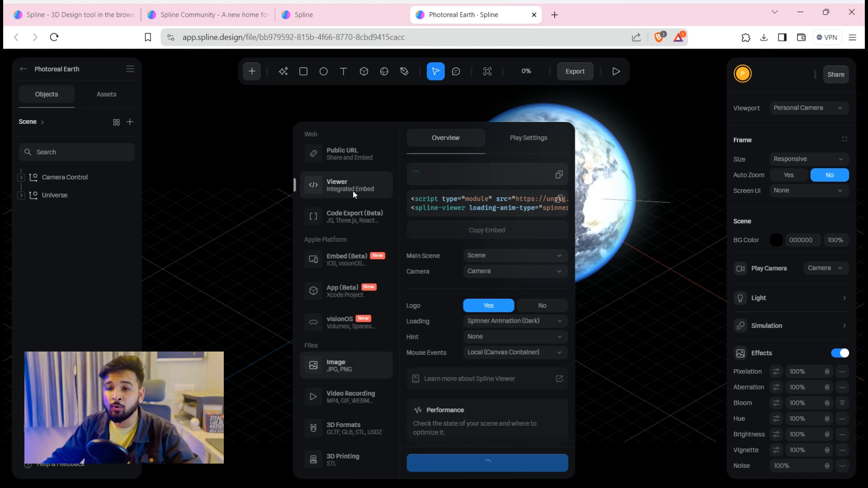
scroll(353, 190, down, 1)
scroll(349, 186, up, 1)
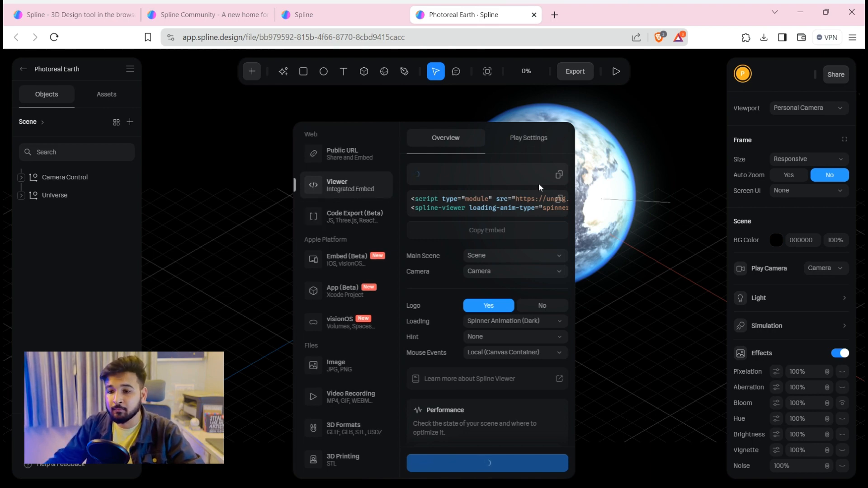
scroll(535, 204, down, 1)
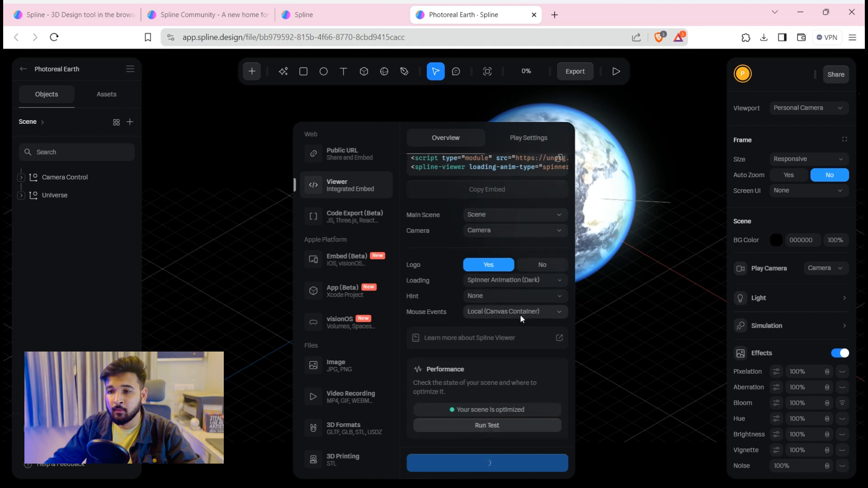
scroll(513, 214, up, 1)
click(559, 176)
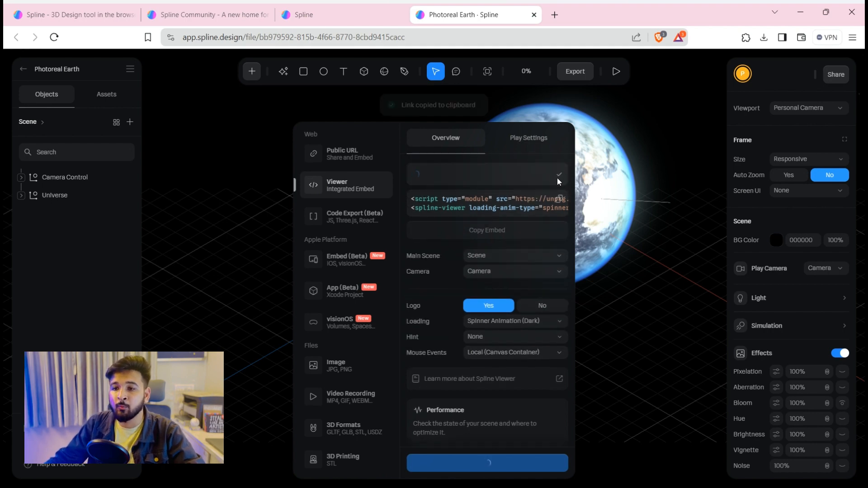
Review the Viewer export settings and copy the embed code of the Photoreal Earth scene
scroll(524, 231, down, 1)
scroll(527, 251, up, 1)
scroll(527, 251, down, 1)
scroll(516, 350, up, 1)
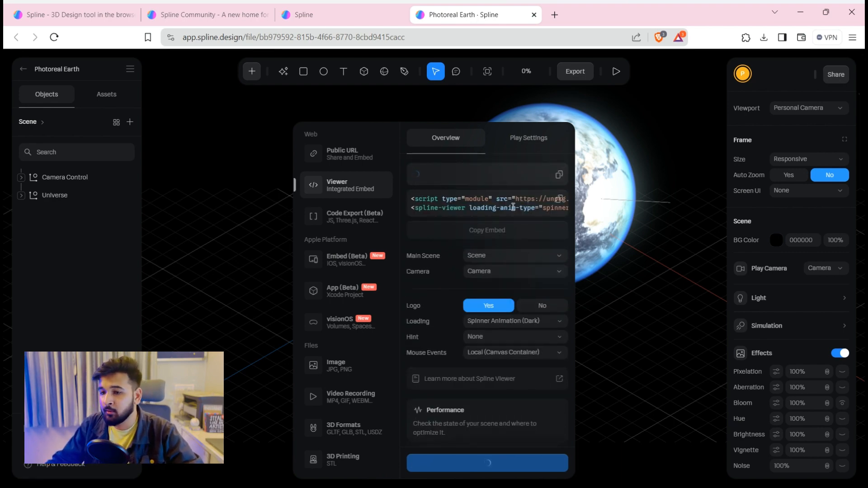
scroll(525, 261, down, 1)
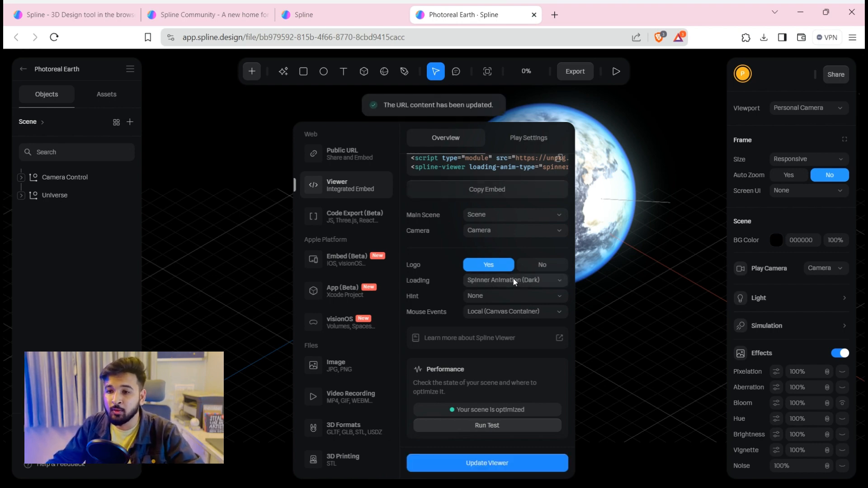
scroll(503, 314, up, 2)
click(496, 232)
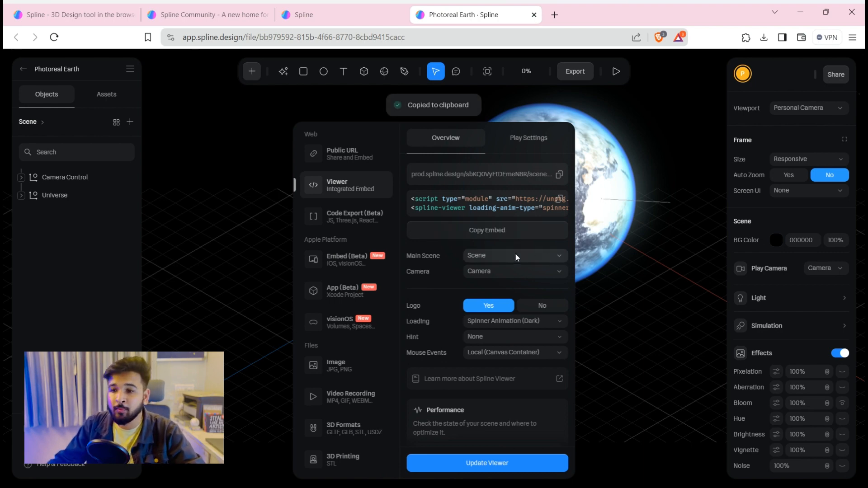
click(473, 232)
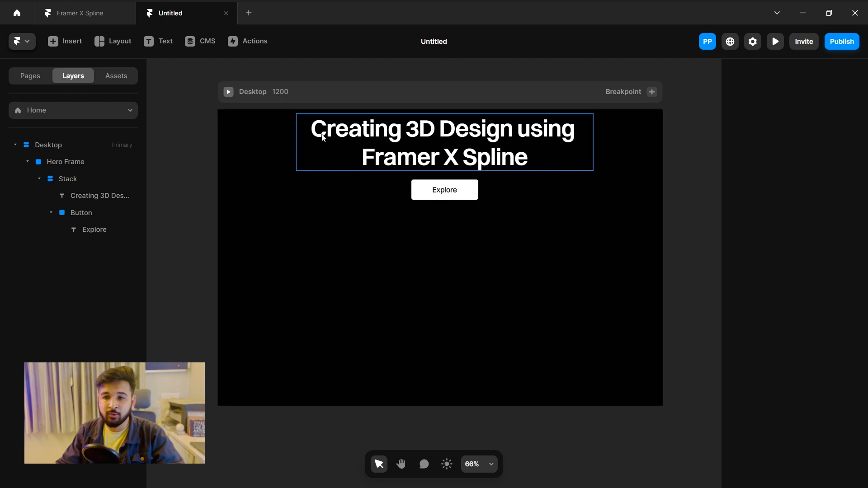
In Framer, insert an Embed element into the hero Stack and move it above the heading
click(323, 137)
click(319, 198)
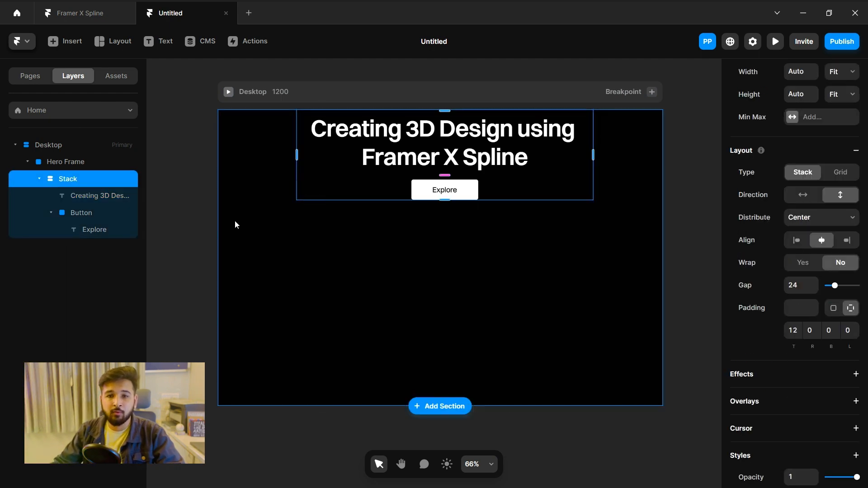
click(65, 41)
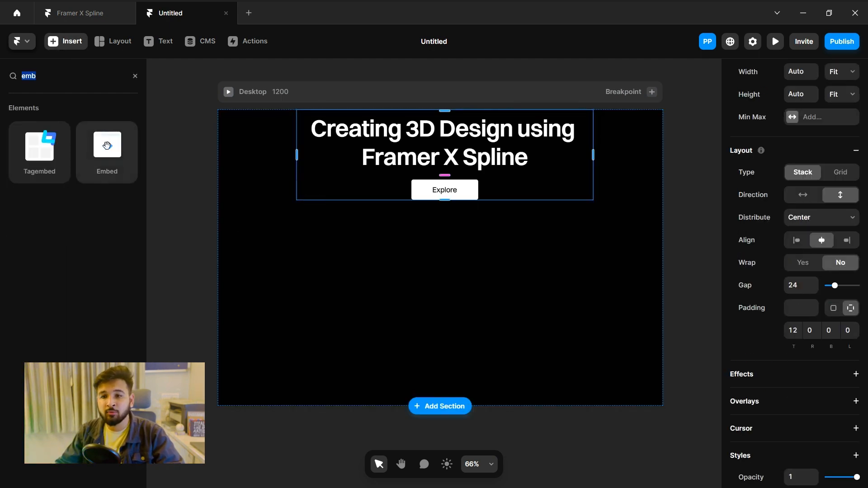
drag(107, 146, 535, 184)
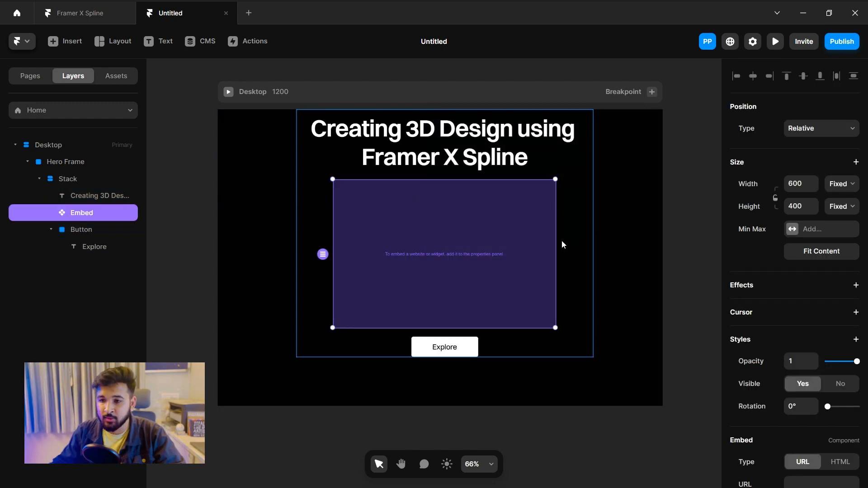
key(Up)
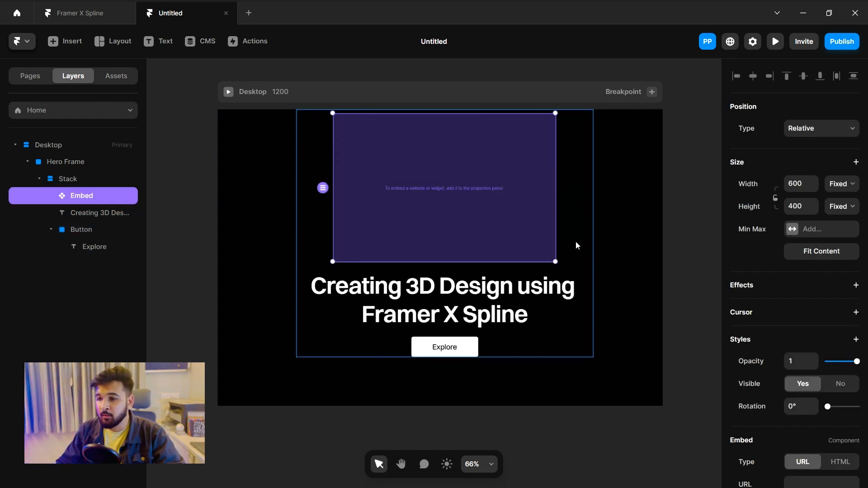
Set the Embed element's type to HTML and paste in the copied Spline viewer code
scroll(785, 353, down, 3)
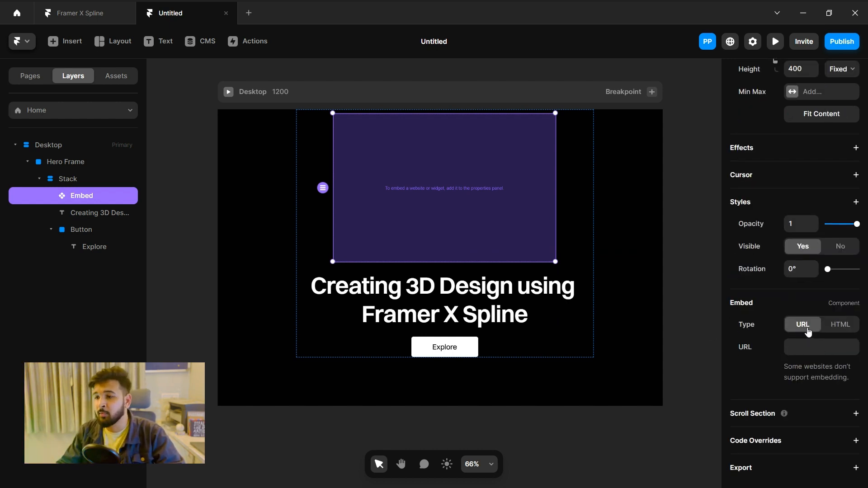
click(841, 326)
click(808, 346)
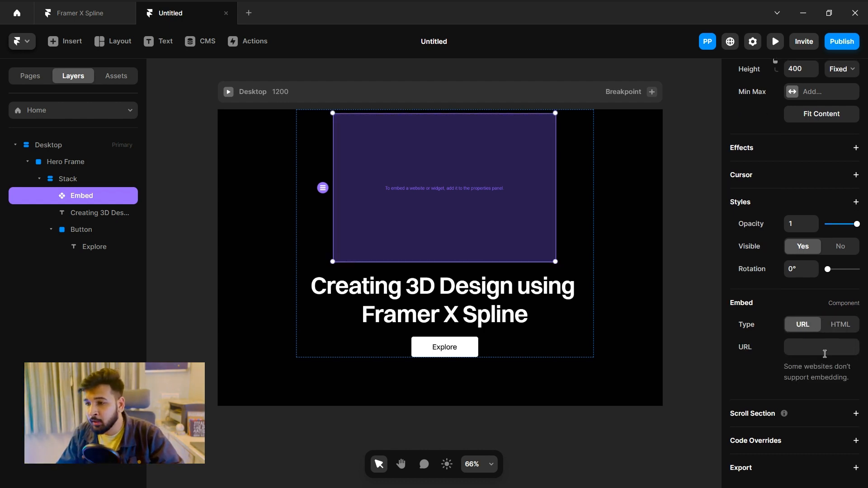
click(841, 325)
click(823, 363)
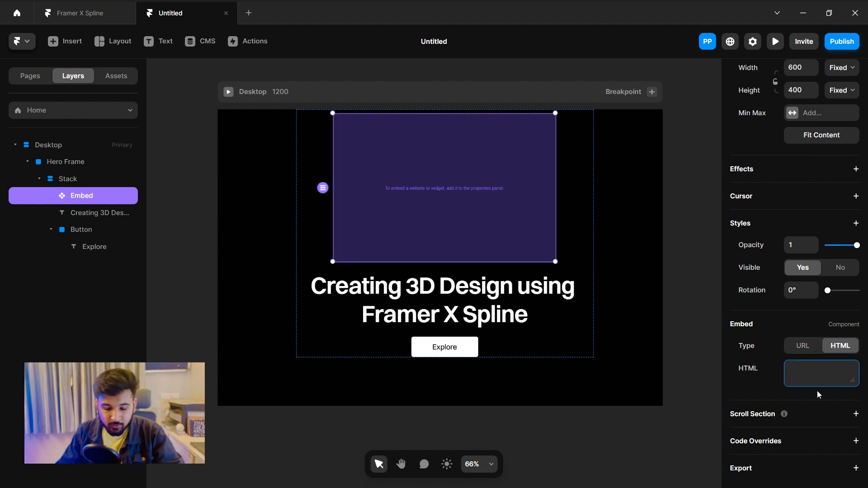
key(ctrl+v)
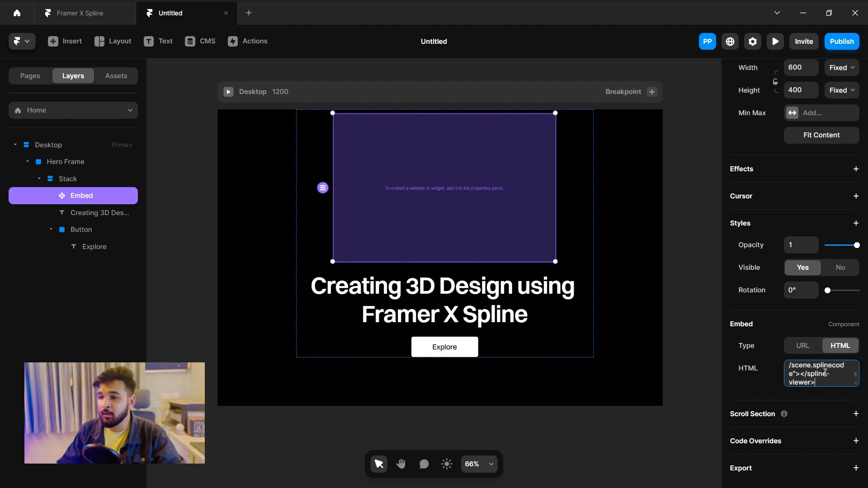
scroll(842, 385, up, 3)
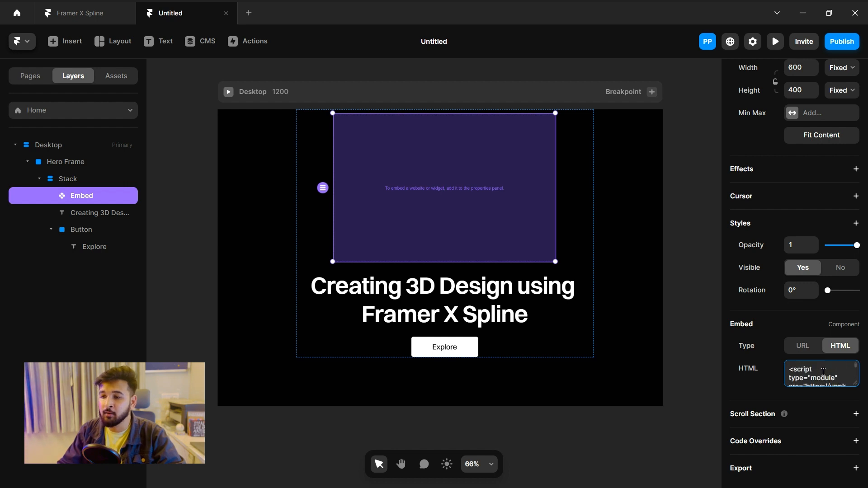
scroll(823, 370, down, 3)
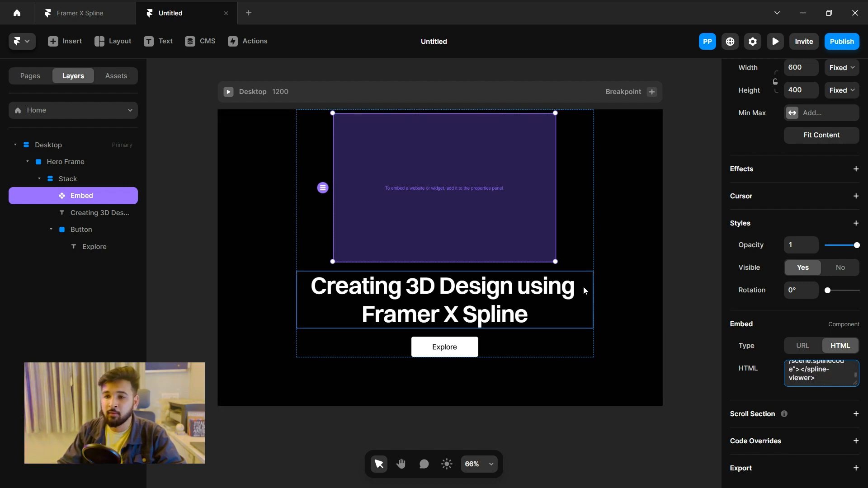
click(673, 240)
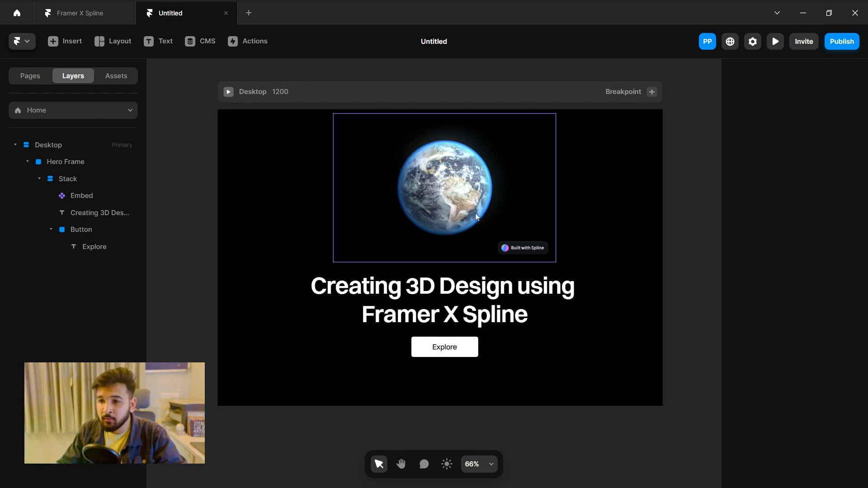
Enlarge the earth embed until it is slightly wider than the heading text, and check it in the page preview
click(531, 229)
drag(556, 262, 603, 304)
click(671, 184)
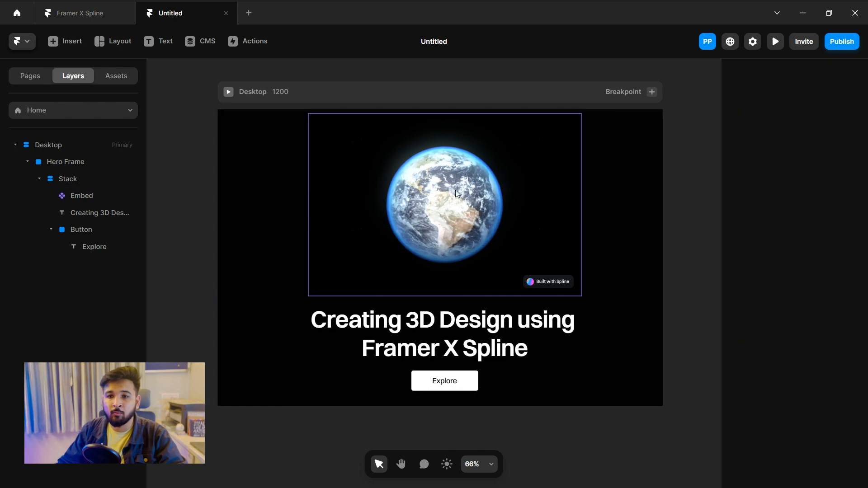
click(228, 92)
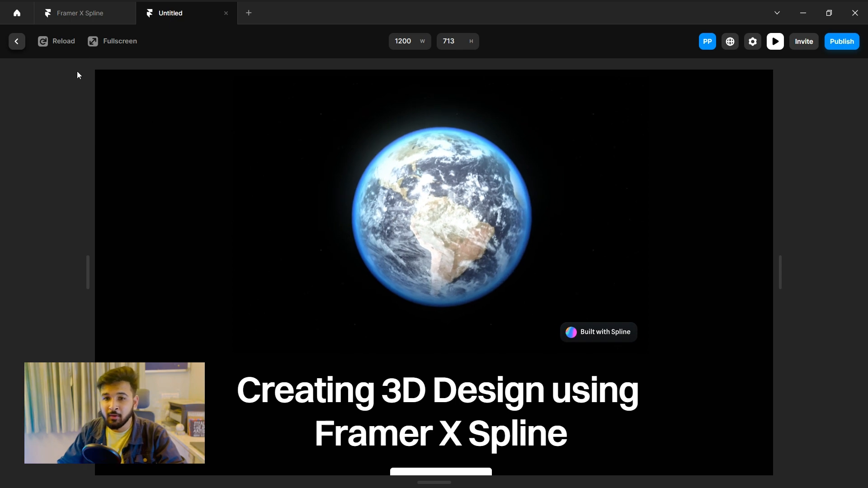
click(15, 49)
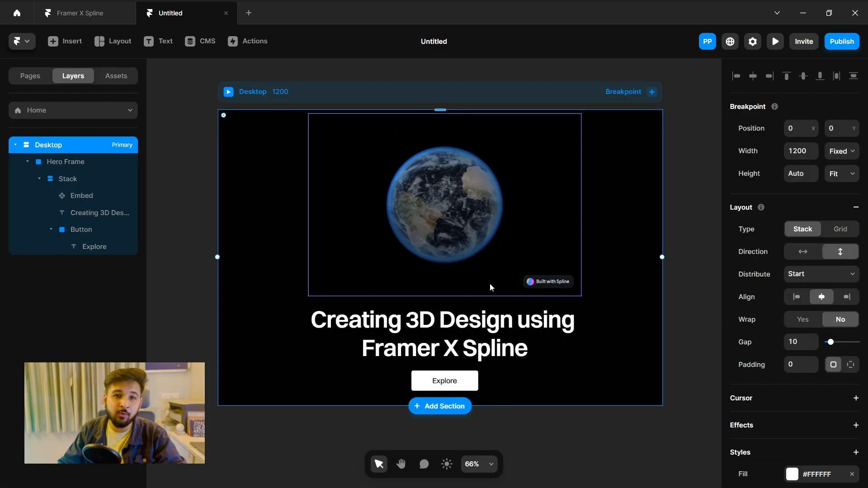